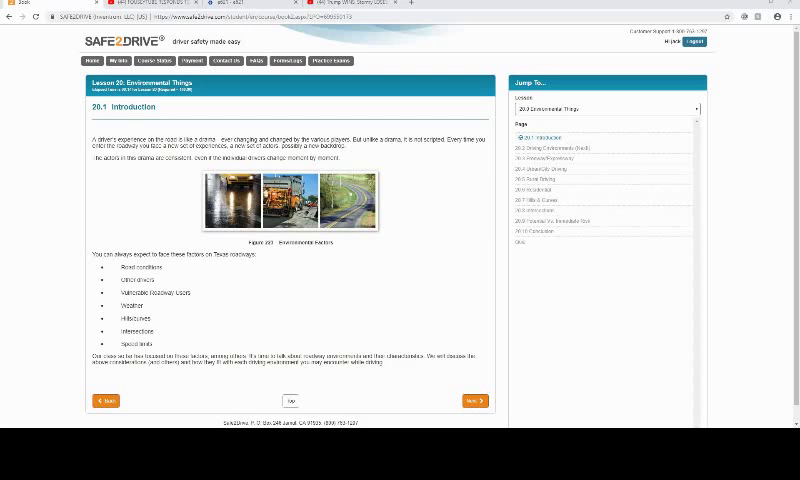
Open the lesson list in Jump To and close it, keeping Lesson 20 Environmental Things.
{"action": "left_click", "coordinate": [607, 108]}
{"action": "scroll", "coordinate": [607, 170], "scroll_direction": "up", "scroll_amount": 3}
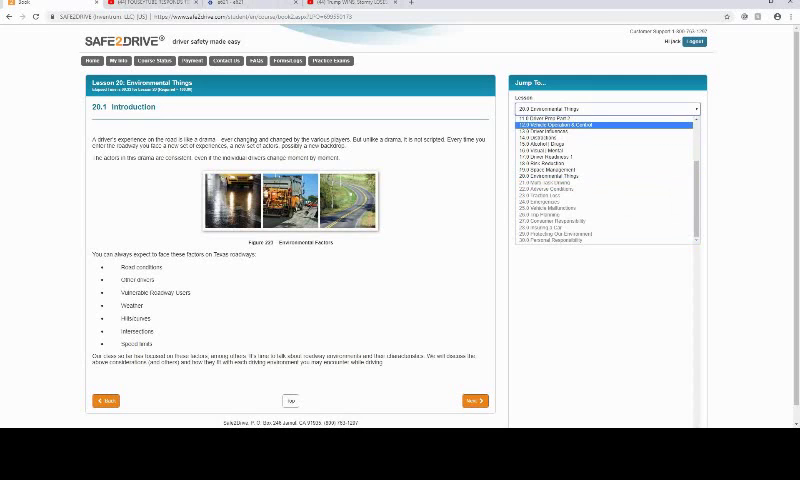
{"action": "left_click", "coordinate": [605, 176]}
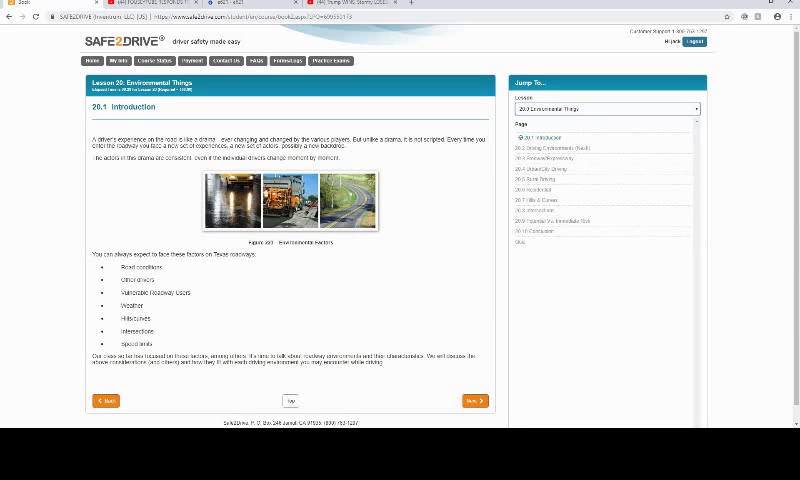
{"action": "scroll", "coordinate": [400, 240], "scroll_direction": "down", "scroll_amount": 1}
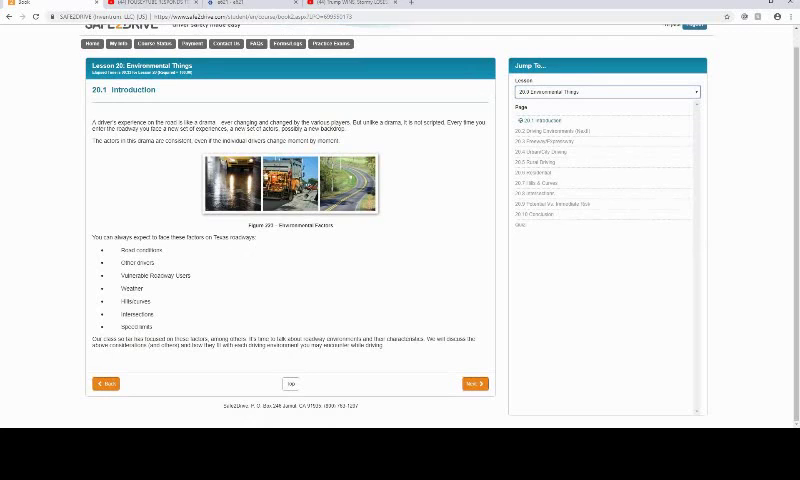
Page through 20.2 Driving Environments and advance to 20.3 Freeway/Expressway.
{"action": "left_click", "coordinate": [474, 383]}
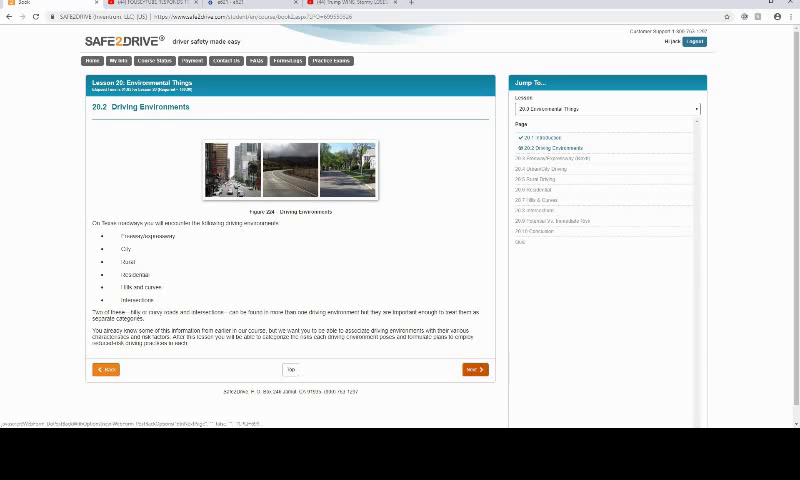
{"action": "left_click", "coordinate": [473, 369]}
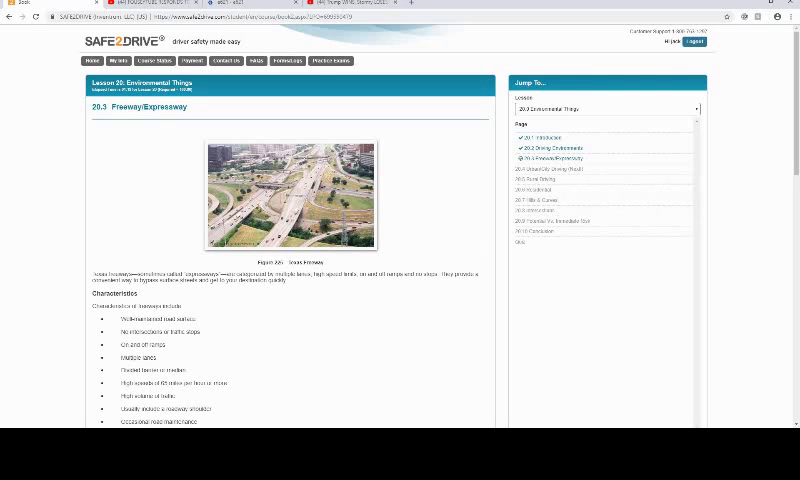
{"action": "scroll", "coordinate": [290, 250], "scroll_direction": "down", "scroll_amount": 2}
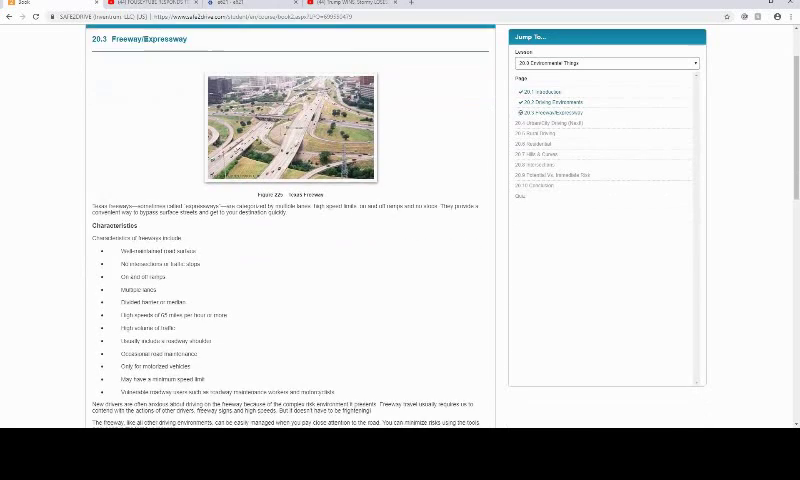
{"action": "scroll", "coordinate": [290, 250], "scroll_direction": "down", "scroll_amount": 1}
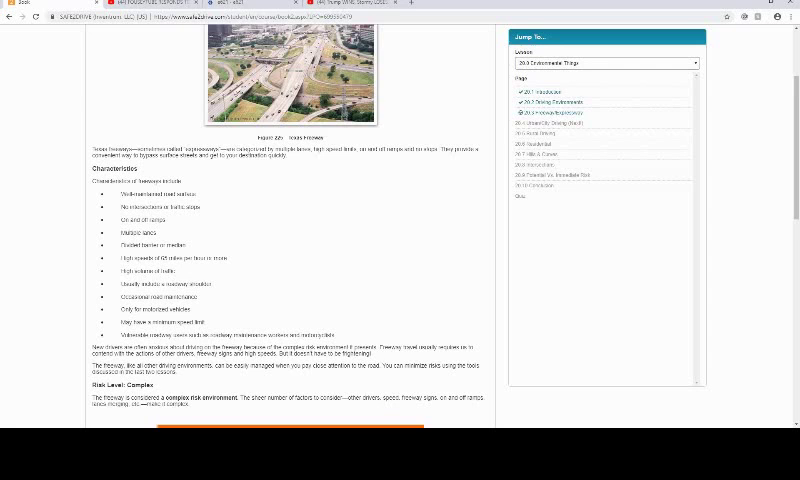
{"action": "scroll", "coordinate": [290, 250], "scroll_direction": "down", "scroll_amount": 2}
{"action": "scroll", "coordinate": [290, 250], "scroll_direction": "down", "scroll_amount": 1}
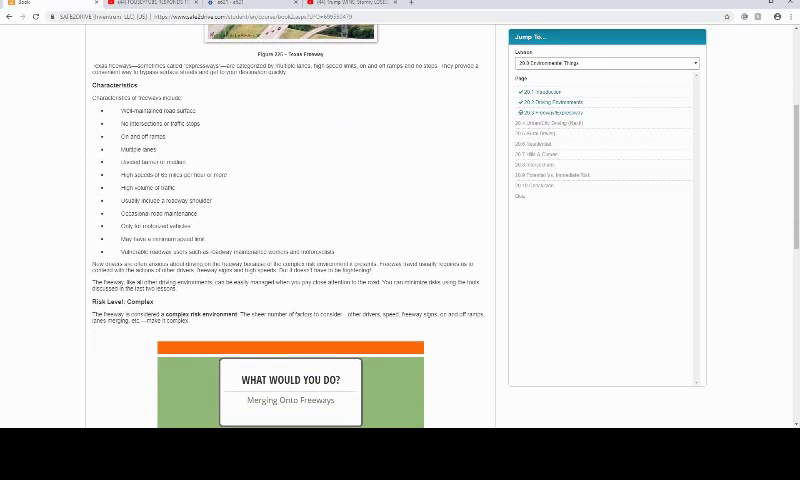
{"action": "scroll", "coordinate": [290, 250], "scroll_direction": "down", "scroll_amount": 4}
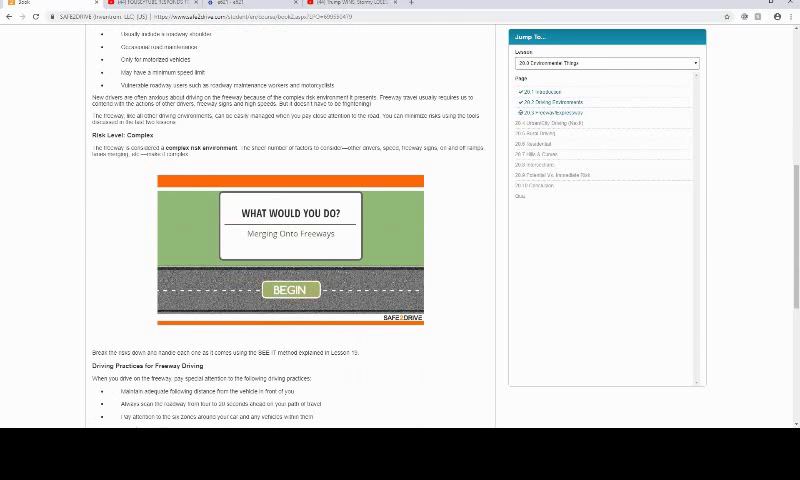
Answer the Merging Onto Freeways scenario with 'Move into the left lane' and continue to 20.4.
{"action": "left_click", "coordinate": [289, 290]}
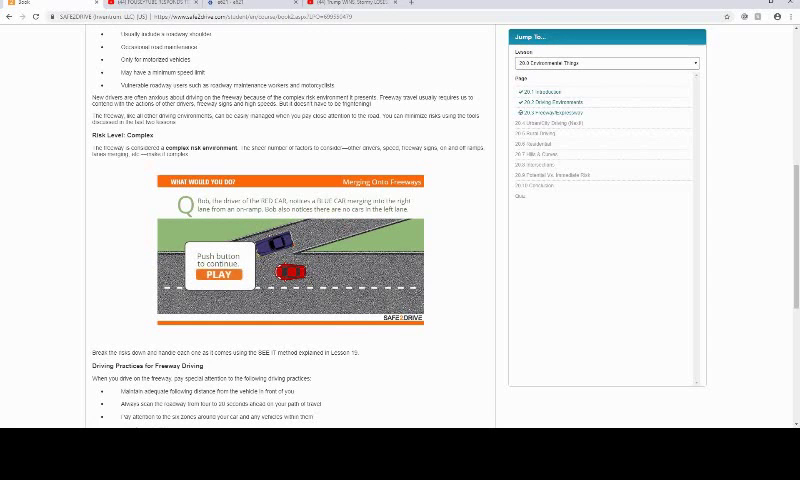
{"action": "left_click", "coordinate": [218, 274]}
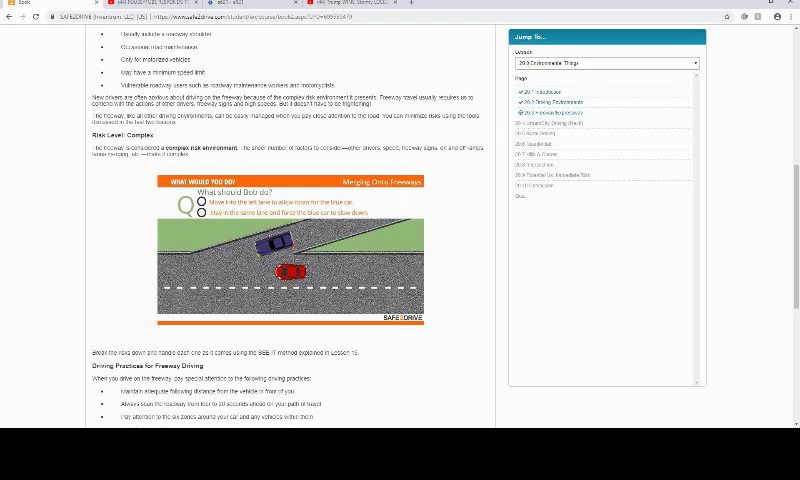
{"action": "left_click", "coordinate": [201, 202]}
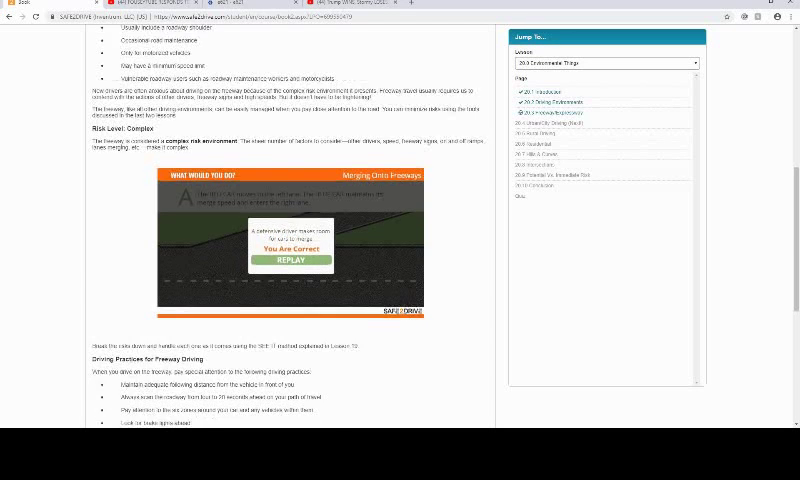
{"action": "scroll", "coordinate": [290, 250], "scroll_direction": "down", "scroll_amount": 5}
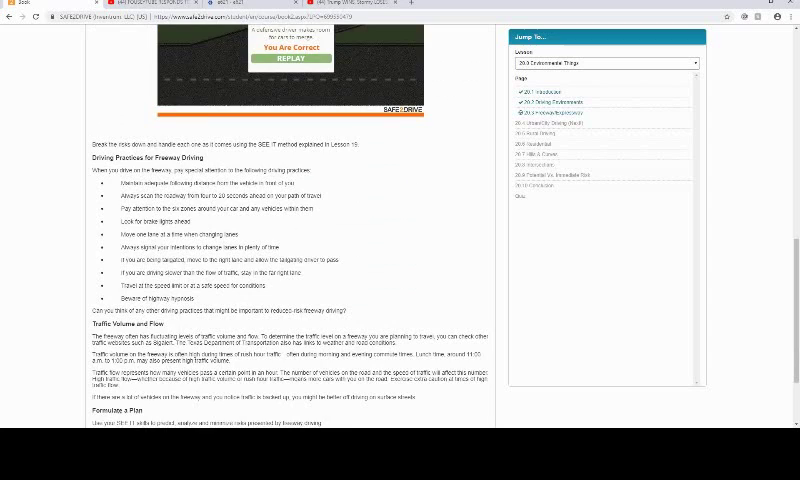
{"action": "scroll", "coordinate": [290, 250], "scroll_direction": "down", "scroll_amount": 2}
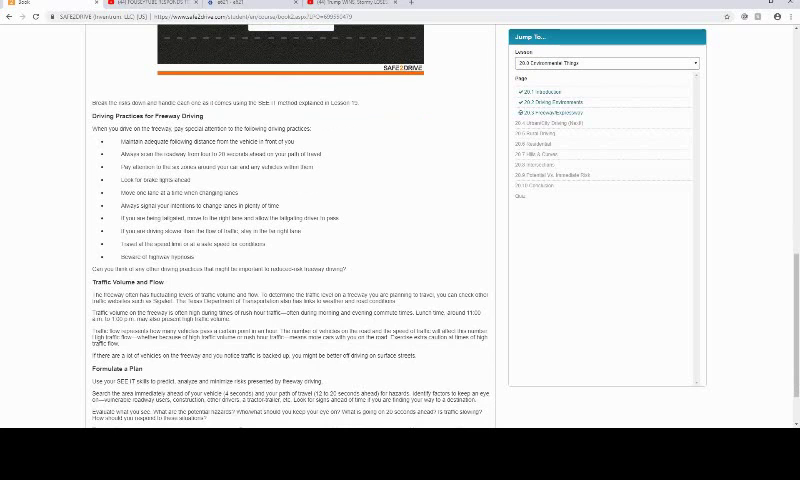
{"action": "scroll", "coordinate": [290, 250], "scroll_direction": "down", "scroll_amount": 3}
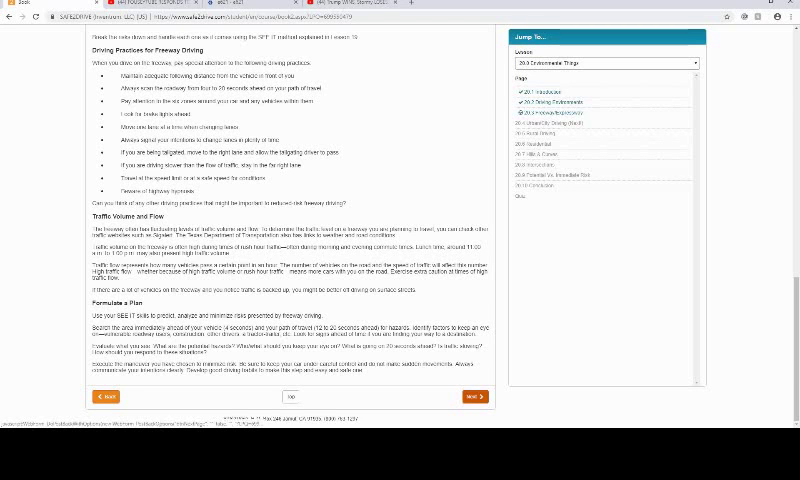
{"action": "left_click", "coordinate": [474, 396]}
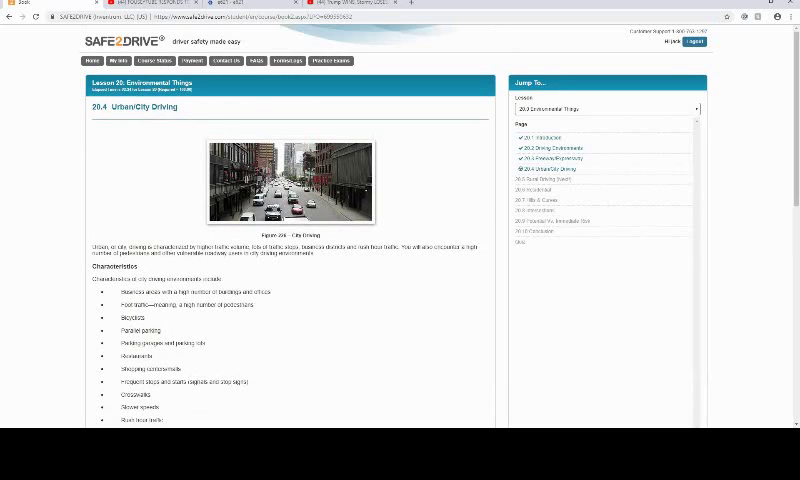
{"action": "scroll", "coordinate": [290, 250], "scroll_direction": "down", "scroll_amount": 5}
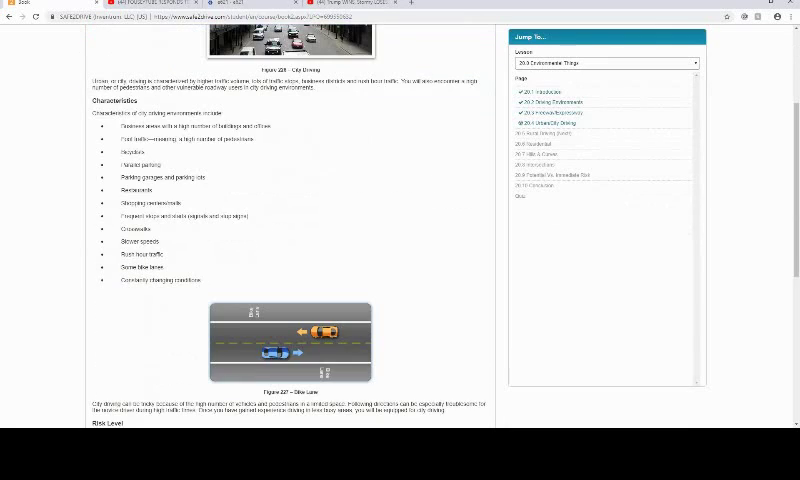
{"action": "scroll", "coordinate": [290, 250], "scroll_direction": "up", "scroll_amount": 2}
{"action": "scroll", "coordinate": [290, 250], "scroll_direction": "up", "scroll_amount": 2}
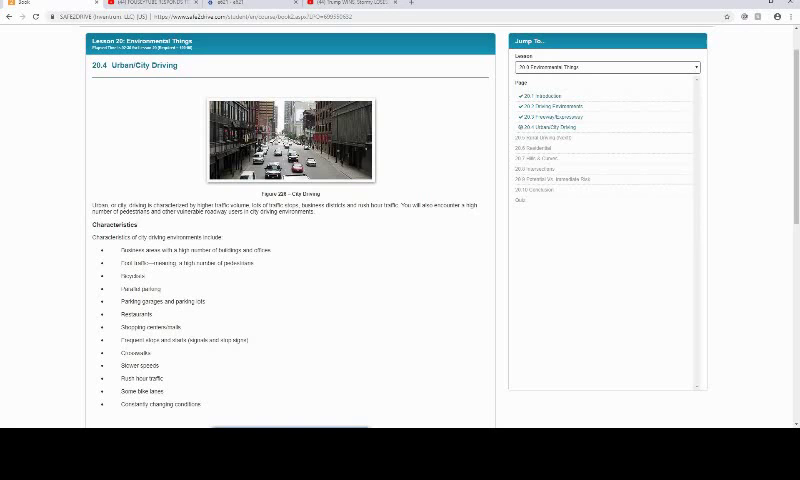
{"action": "scroll", "coordinate": [290, 240], "scroll_direction": "down", "scroll_amount": 1}
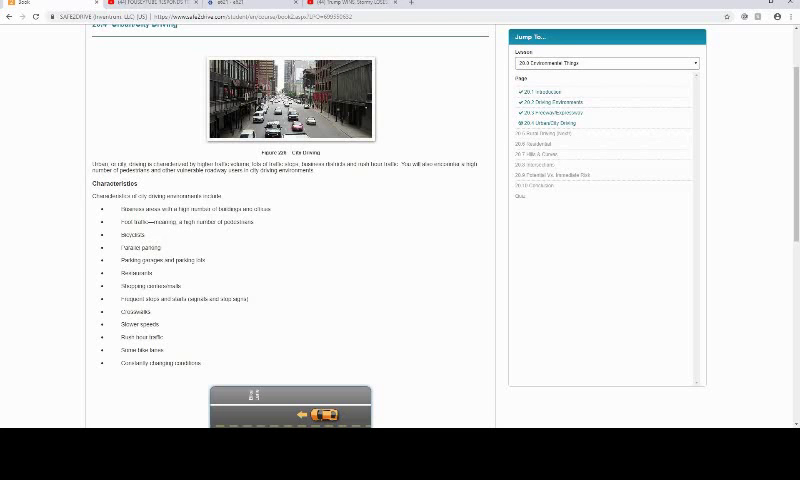
{"action": "scroll", "coordinate": [290, 240], "scroll_direction": "down", "scroll_amount": 5}
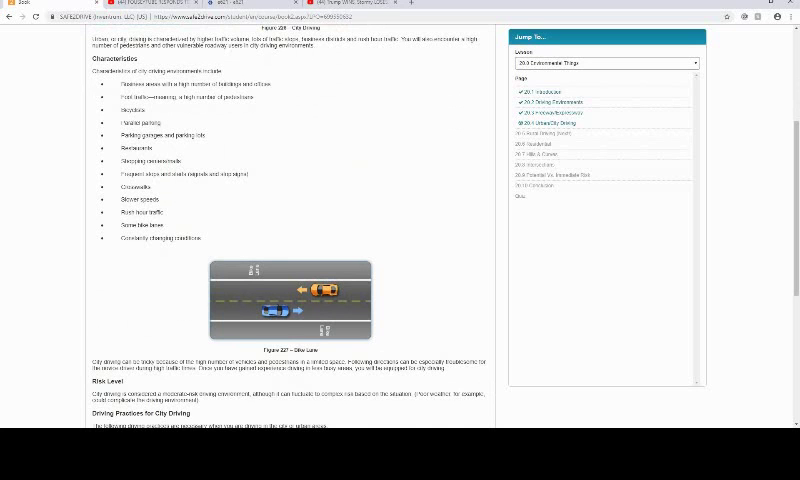
{"action": "scroll", "coordinate": [290, 240], "scroll_direction": "down", "scroll_amount": 4}
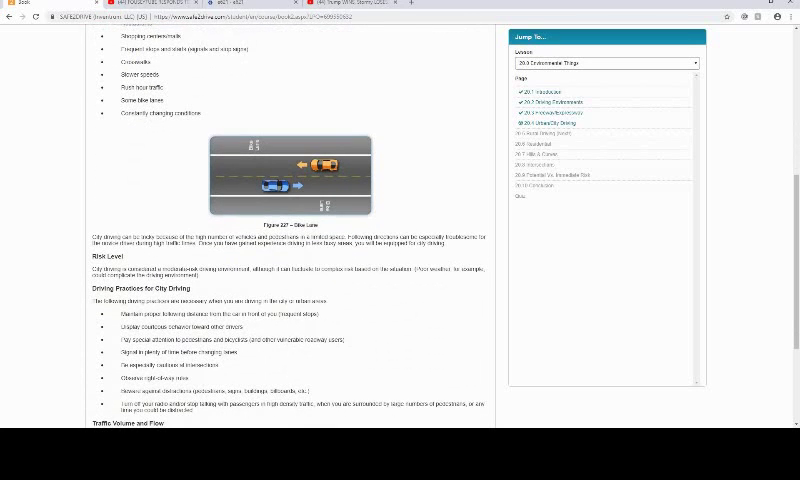
{"action": "scroll", "coordinate": [290, 240], "scroll_direction": "down", "scroll_amount": 3}
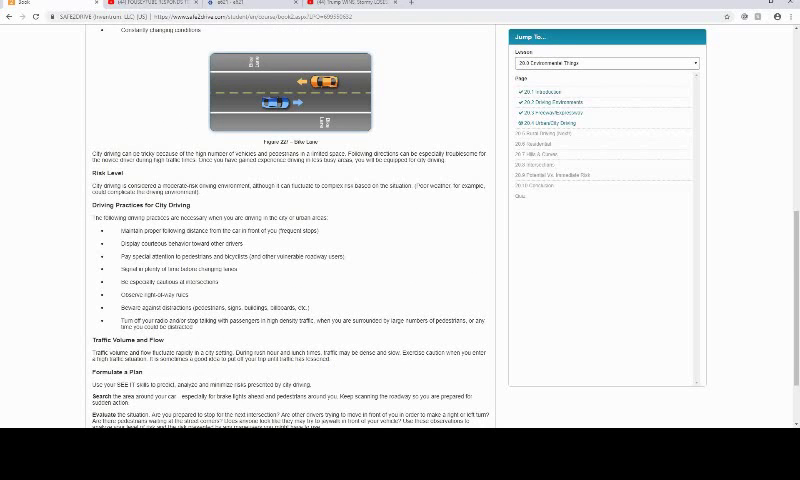
{"action": "scroll", "coordinate": [290, 250], "scroll_direction": "down", "scroll_amount": 3}
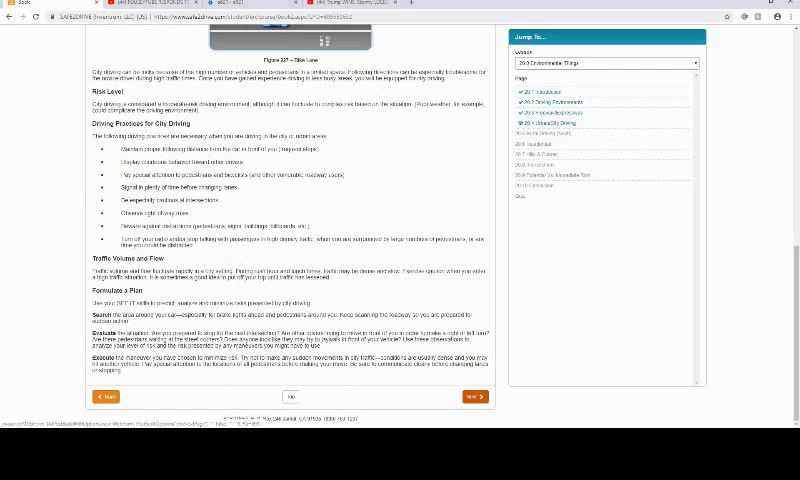
Open 20.5 Rural Driving, check and dismiss the lesson list, then advance to 20.6 Residential.
{"action": "left_click", "coordinate": [474, 396]}
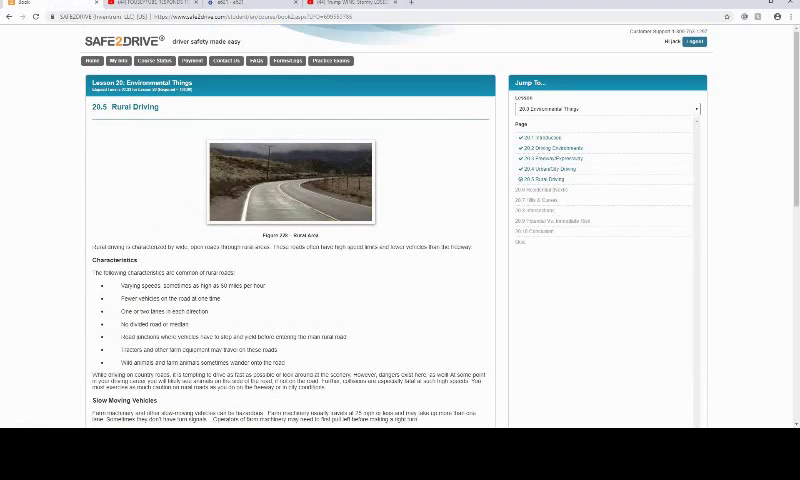
{"action": "left_click", "coordinate": [607, 108]}
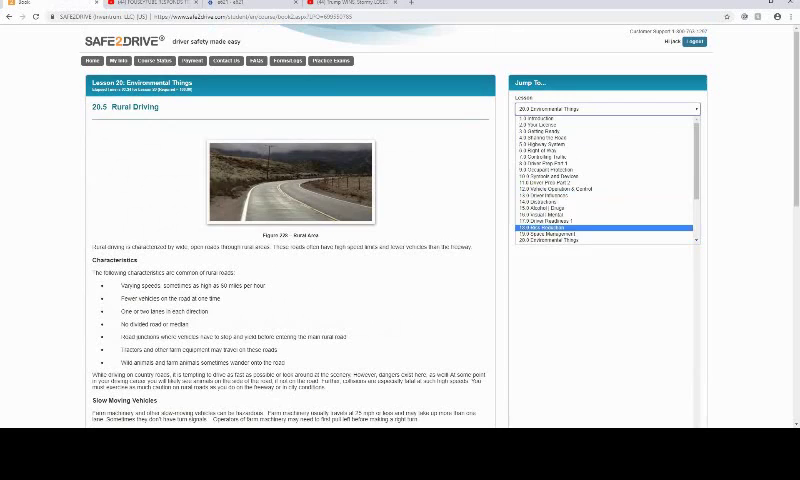
{"action": "scroll", "coordinate": [607, 180], "scroll_direction": "down", "scroll_amount": 3}
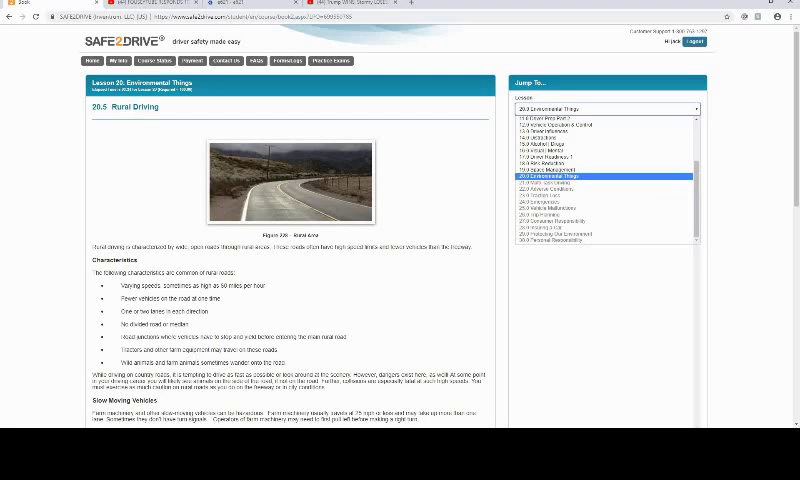
{"action": "key", "text": "Escape"}
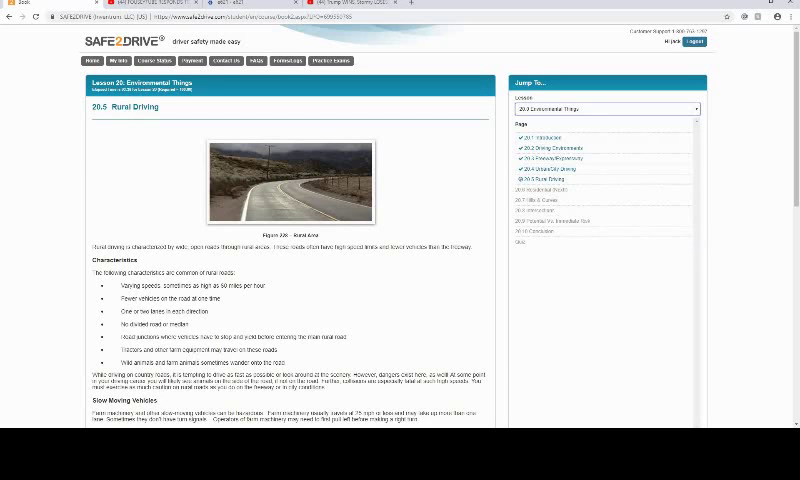
{"action": "scroll", "coordinate": [290, 250], "scroll_direction": "down", "scroll_amount": 5}
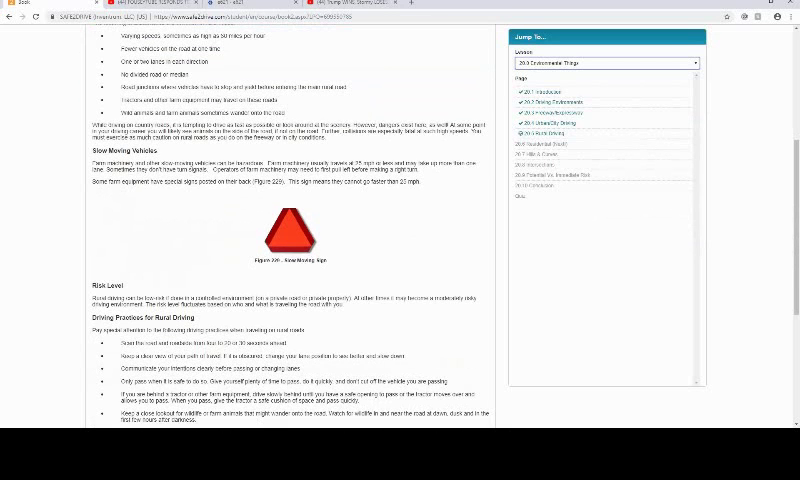
{"action": "scroll", "coordinate": [290, 250], "scroll_direction": "up", "scroll_amount": 3}
{"action": "scroll", "coordinate": [290, 250], "scroll_direction": "up", "scroll_amount": 3}
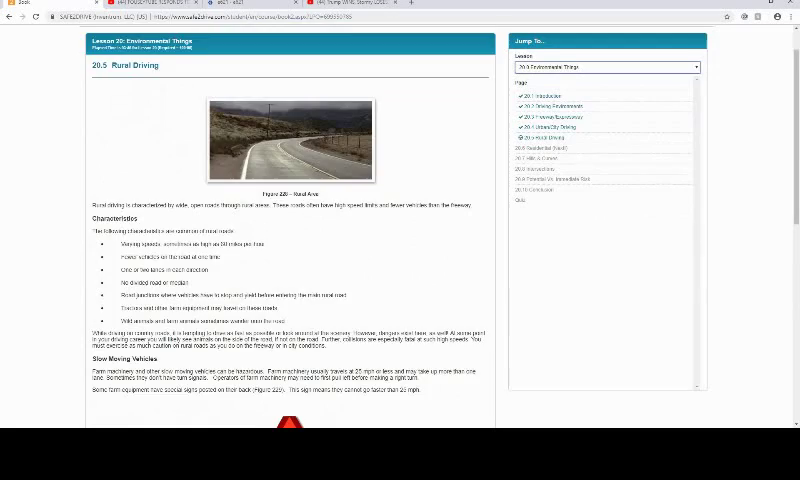
{"action": "scroll", "coordinate": [290, 250], "scroll_direction": "down", "scroll_amount": 3}
{"action": "scroll", "coordinate": [290, 250], "scroll_direction": "down", "scroll_amount": 2}
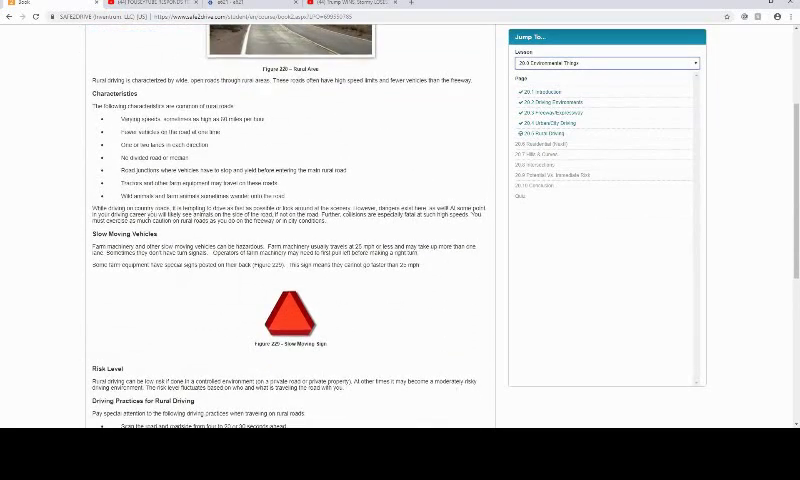
{"action": "scroll", "coordinate": [290, 250], "scroll_direction": "down", "scroll_amount": 4}
{"action": "scroll", "coordinate": [290, 250], "scroll_direction": "down", "scroll_amount": 4}
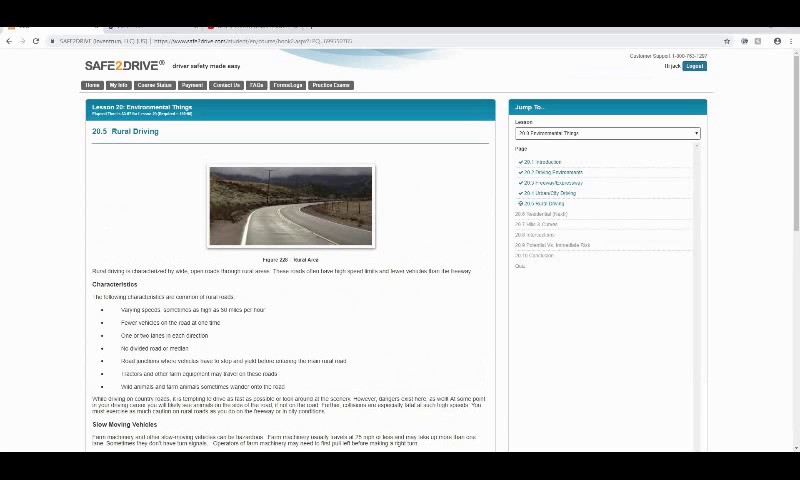
{"action": "scroll", "coordinate": [290, 300], "scroll_direction": "down", "scroll_amount": 10}
{"action": "scroll", "coordinate": [290, 300], "scroll_direction": "down", "scroll_amount": 8}
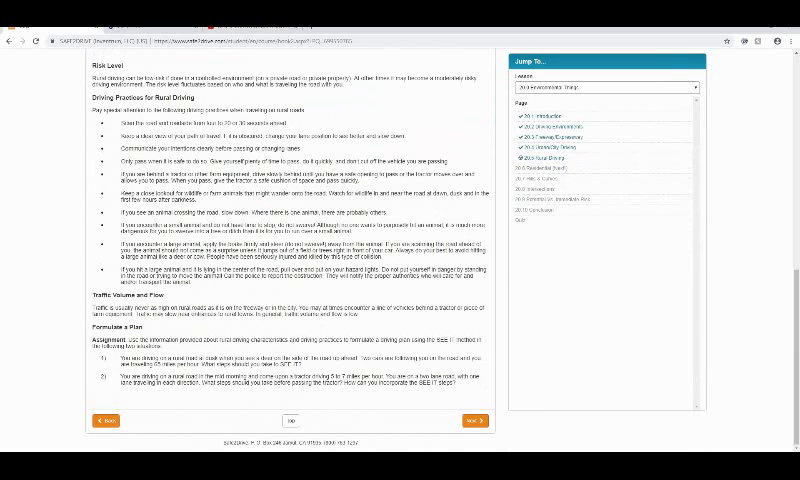
{"action": "left_click", "coordinate": [475, 420]}
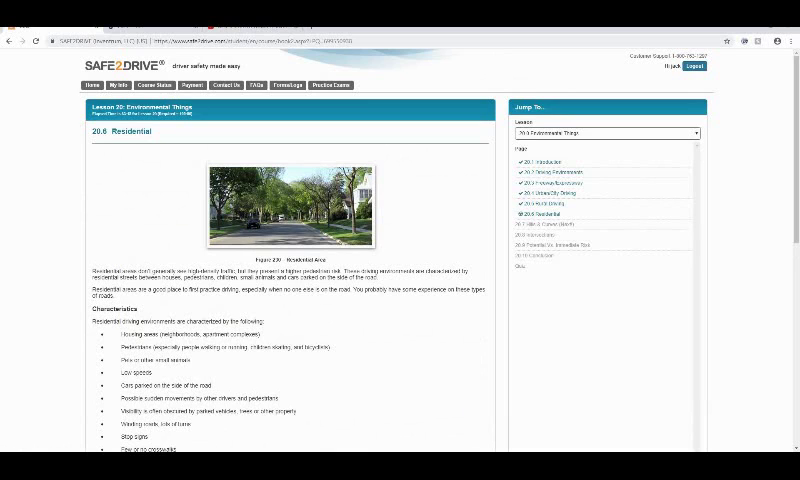
{"action": "scroll", "coordinate": [290, 270], "scroll_direction": "down", "scroll_amount": 1}
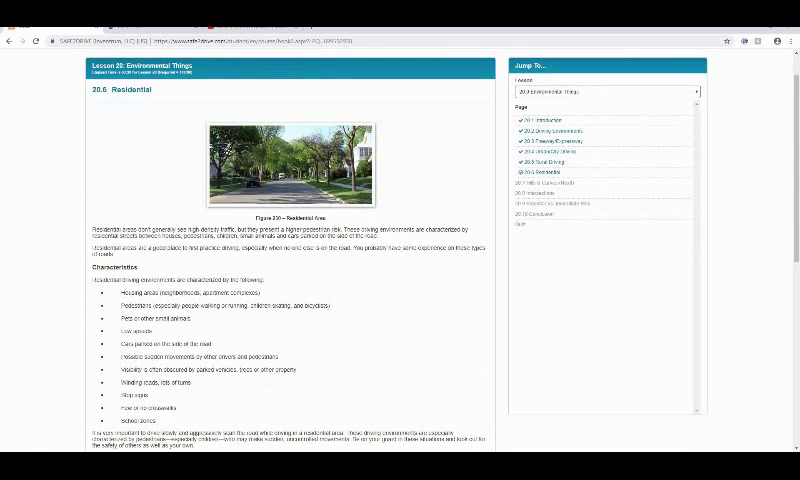
{"action": "scroll", "coordinate": [290, 270], "scroll_direction": "down", "scroll_amount": 5}
{"action": "scroll", "coordinate": [290, 270], "scroll_direction": "down", "scroll_amount": 3}
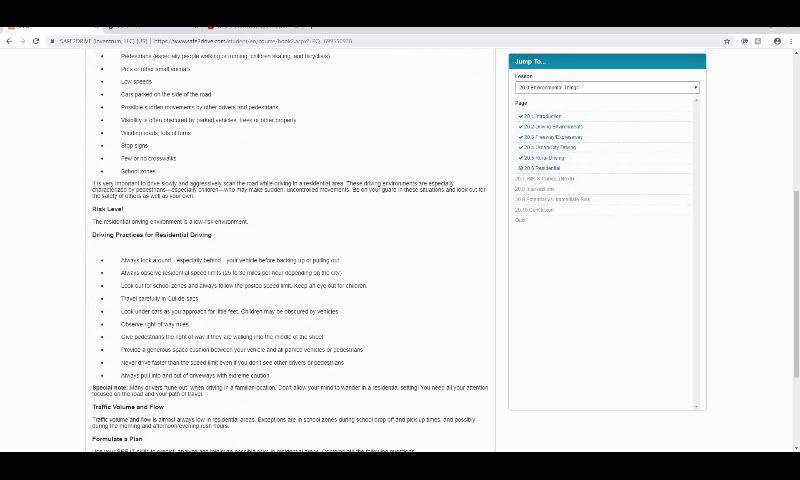
{"action": "scroll", "coordinate": [290, 250], "scroll_direction": "up", "scroll_amount": 2}
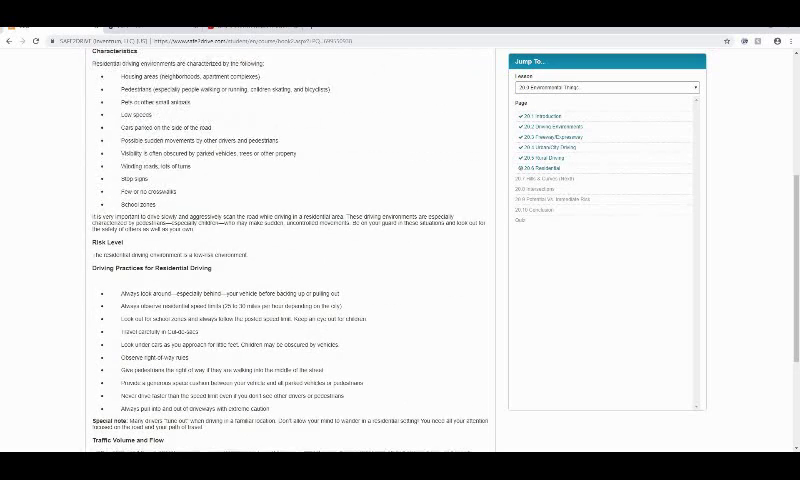
{"action": "scroll", "coordinate": [290, 250], "scroll_direction": "up", "scroll_amount": 2}
{"action": "scroll", "coordinate": [290, 250], "scroll_direction": "up", "scroll_amount": 2}
{"action": "scroll", "coordinate": [290, 250], "scroll_direction": "up", "scroll_amount": 2}
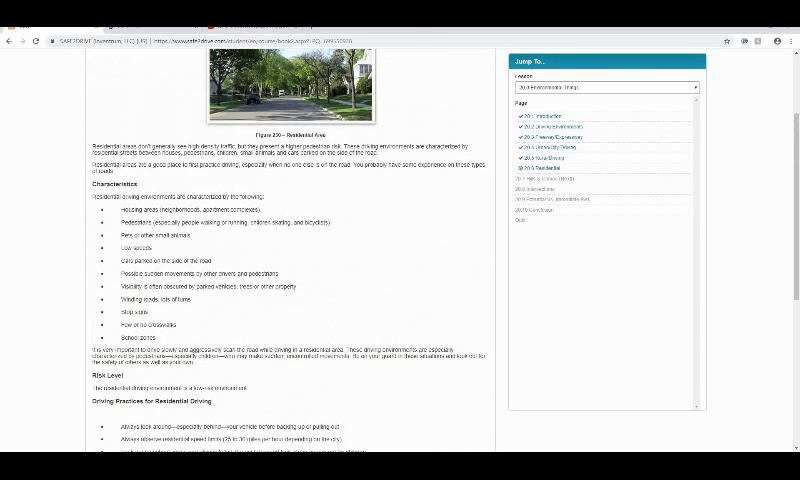
{"action": "scroll", "coordinate": [290, 250], "scroll_direction": "down", "scroll_amount": 2}
{"action": "scroll", "coordinate": [290, 250], "scroll_direction": "down", "scroll_amount": 1}
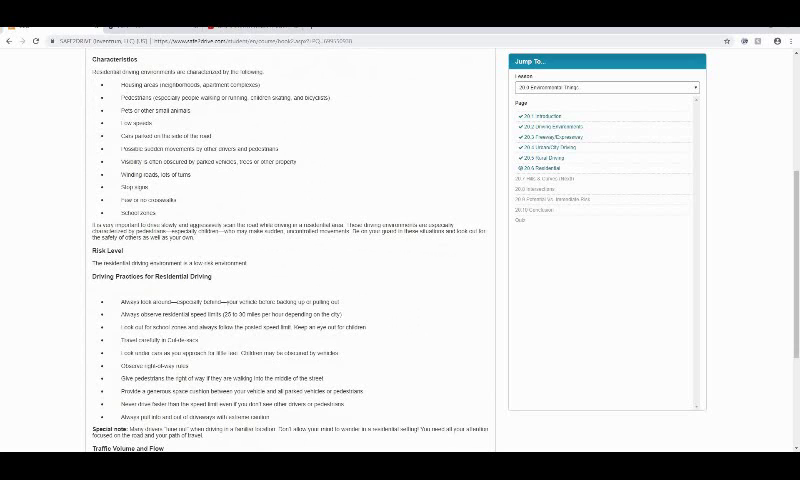
{"action": "scroll", "coordinate": [290, 250], "scroll_direction": "up", "scroll_amount": 3}
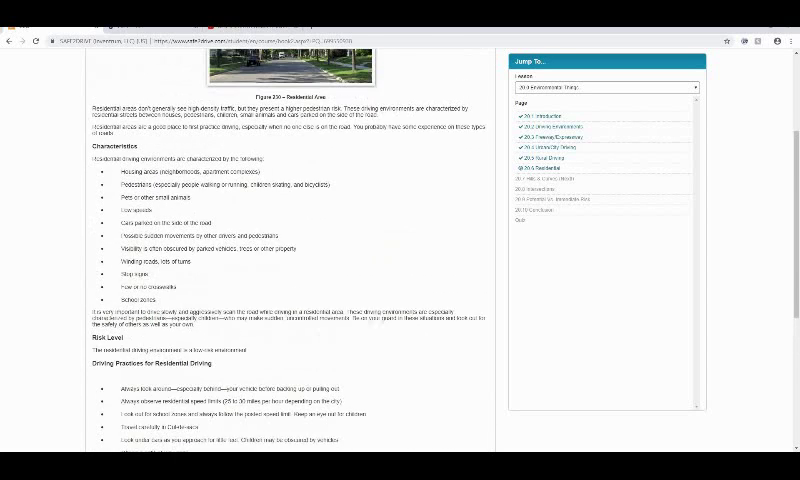
{"action": "scroll", "coordinate": [290, 250], "scroll_direction": "down", "scroll_amount": 1}
{"action": "scroll", "coordinate": [290, 250], "scroll_direction": "down", "scroll_amount": 1}
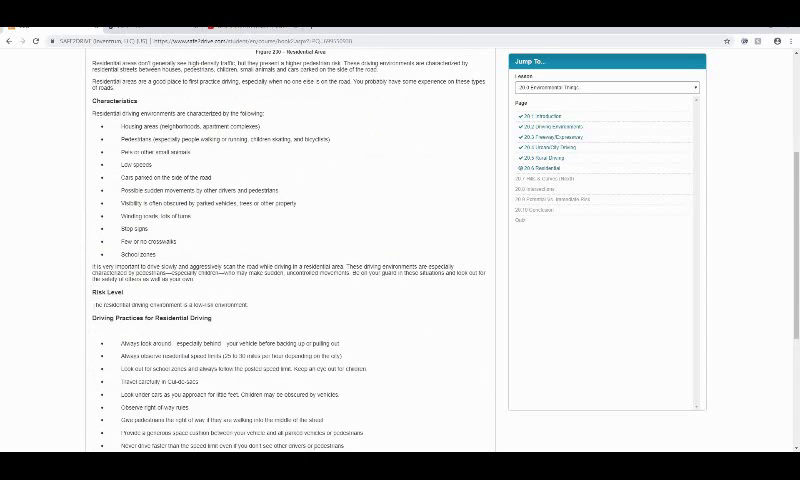
{"action": "scroll", "coordinate": [290, 250], "scroll_direction": "down", "scroll_amount": 2}
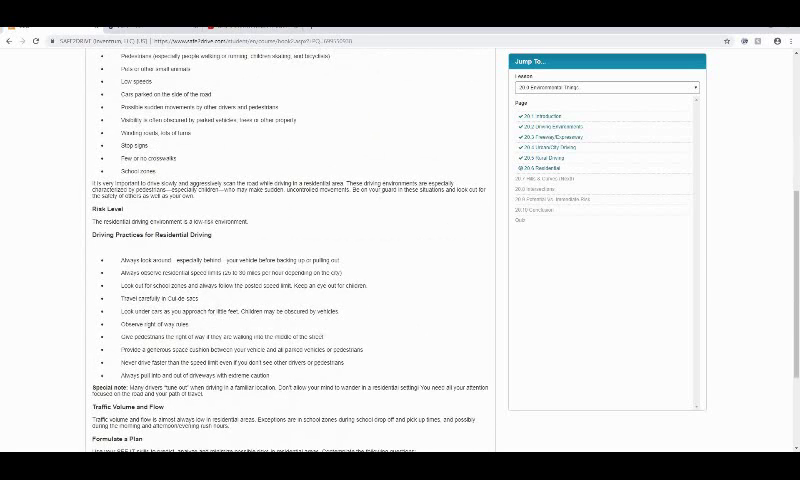
{"action": "scroll", "coordinate": [290, 250], "scroll_direction": "down", "scroll_amount": 1}
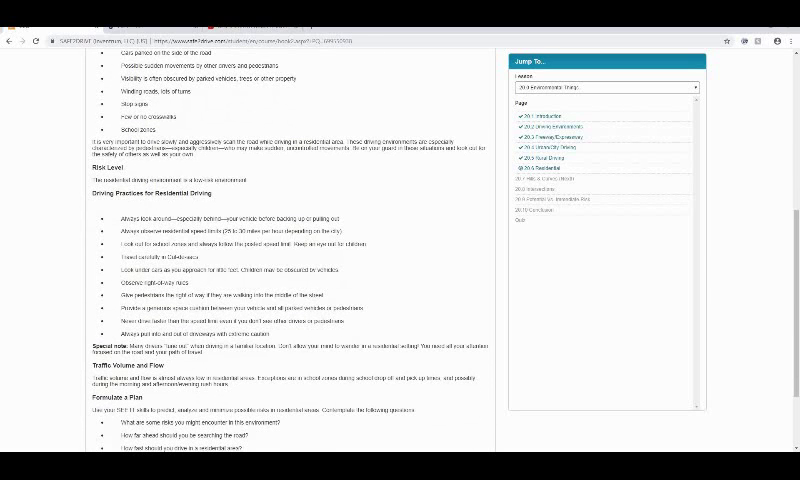
{"action": "scroll", "coordinate": [290, 250], "scroll_direction": "down", "scroll_amount": 1}
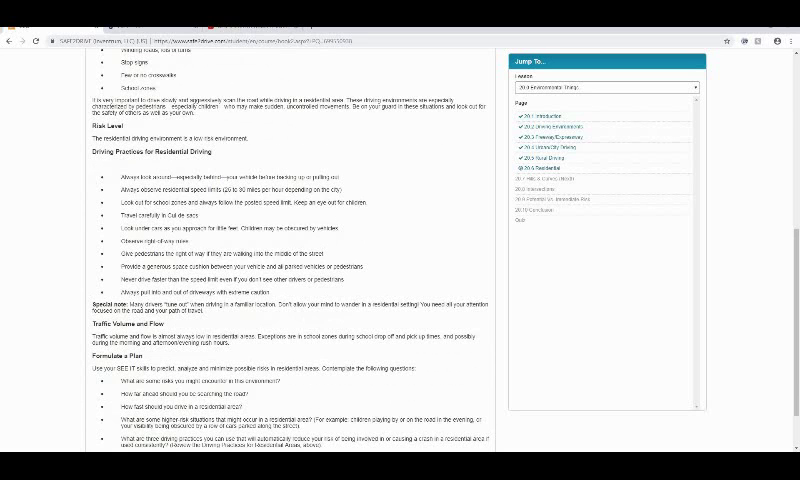
{"action": "scroll", "coordinate": [290, 250], "scroll_direction": "down", "scroll_amount": 1}
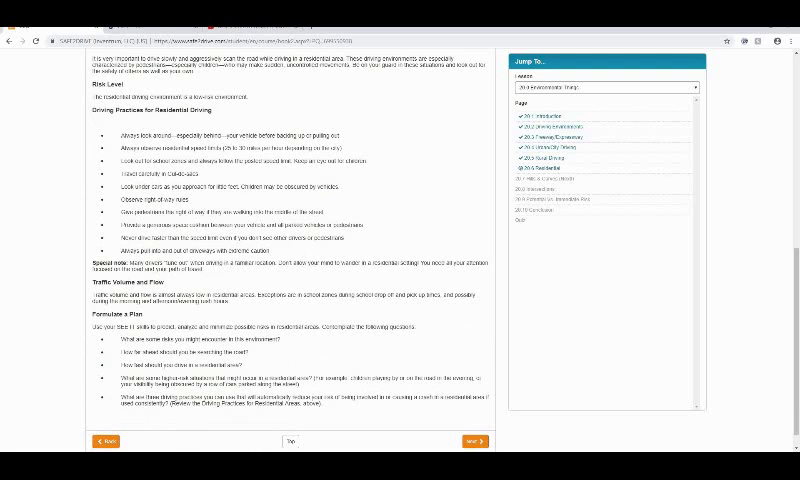
{"action": "scroll", "coordinate": [290, 250], "scroll_direction": "down", "scroll_amount": 1}
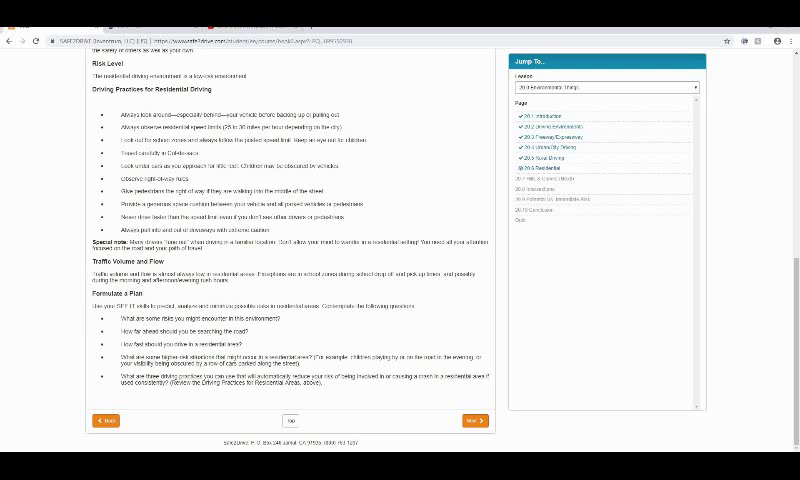
Advance from 20.6 Residential to 20.7 Hills and Curves.
{"action": "left_click", "coordinate": [474, 420]}
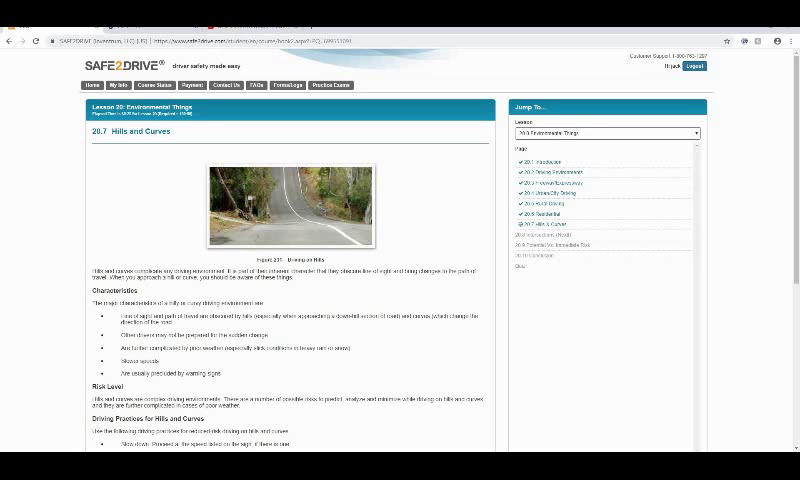
{"action": "scroll", "coordinate": [290, 300], "scroll_direction": "down", "scroll_amount": 8}
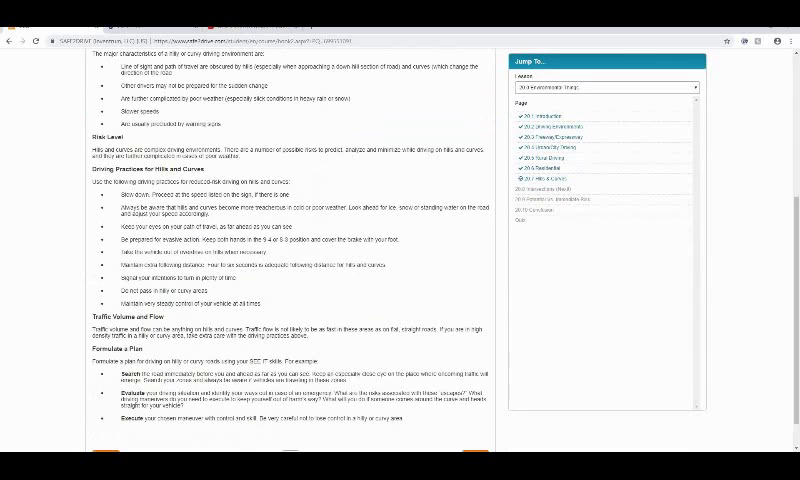
{"action": "scroll", "coordinate": [290, 300], "scroll_direction": "down", "scroll_amount": 3}
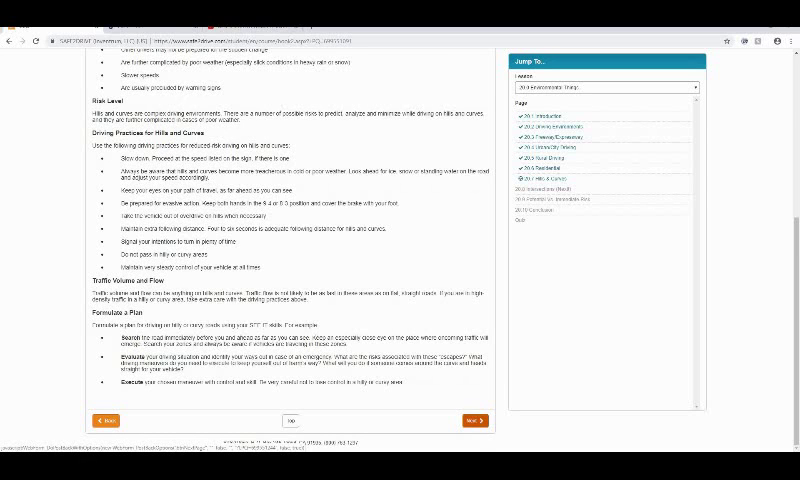
Advance from 20.7 Hills and Curves to 20.8 Intersections.
{"action": "left_click", "coordinate": [474, 420]}
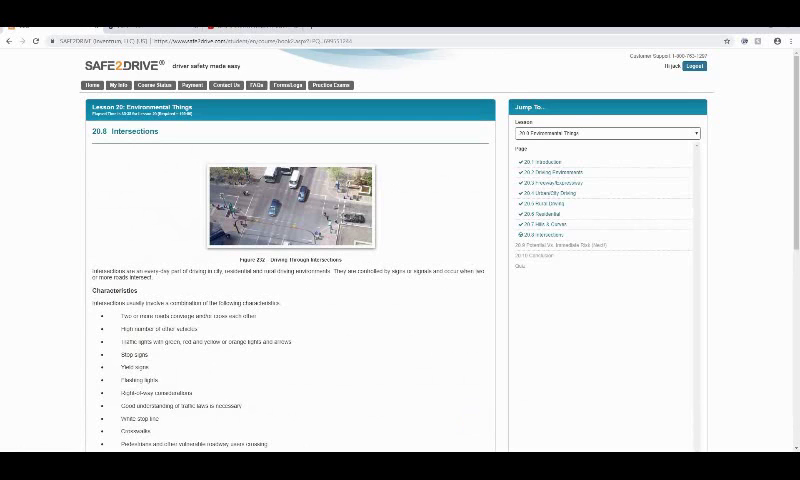
{"action": "scroll", "coordinate": [290, 300], "scroll_direction": "down", "scroll_amount": 5}
{"action": "scroll", "coordinate": [290, 250], "scroll_direction": "up", "scroll_amount": 3}
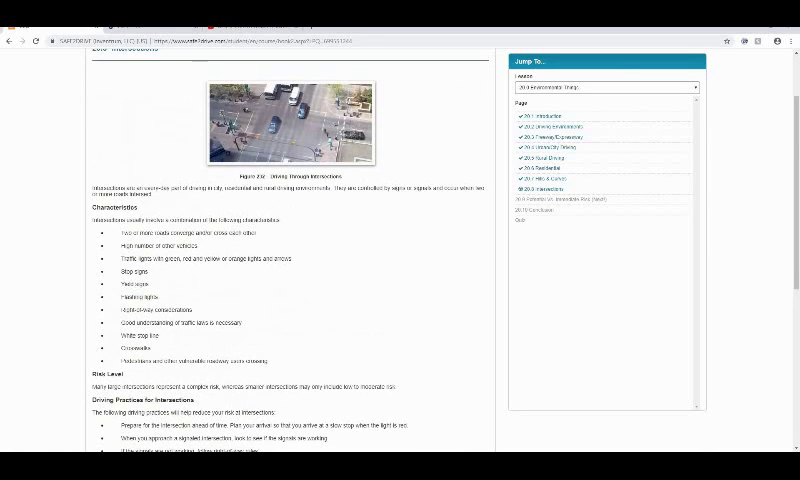
{"action": "scroll", "coordinate": [290, 250], "scroll_direction": "down", "scroll_amount": 5}
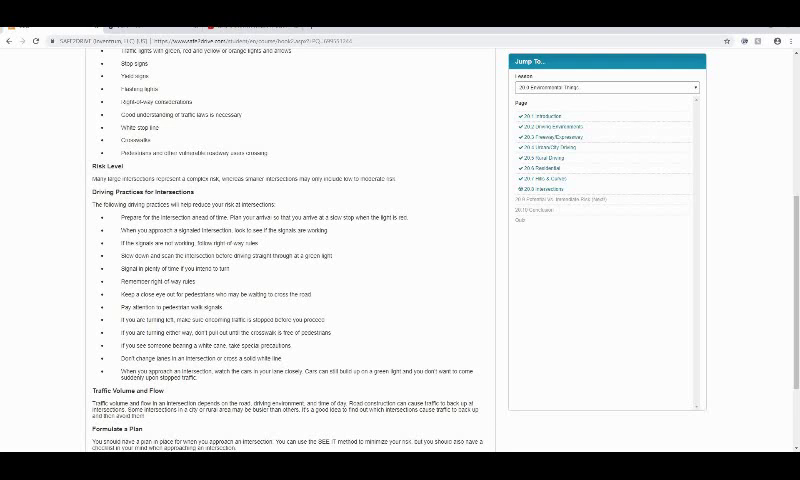
{"action": "scroll", "coordinate": [290, 250], "scroll_direction": "down", "scroll_amount": 4}
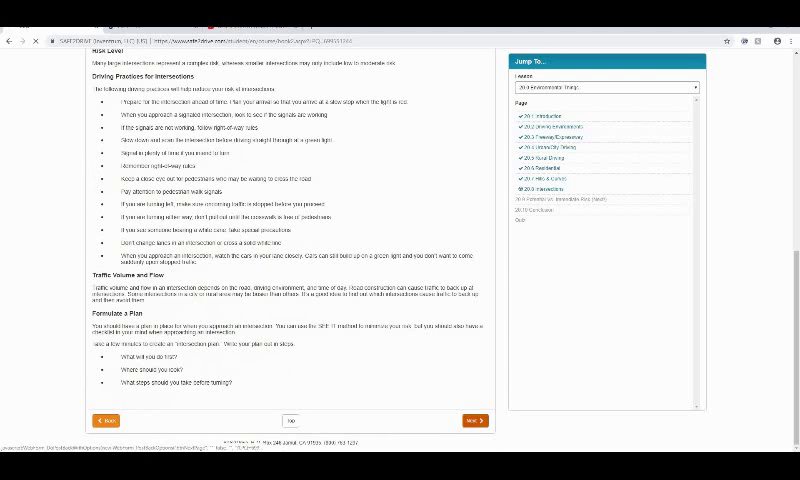
Advance from 20.8 Intersections to 20.9 Potential vs. Immediate Risk.
{"action": "left_click", "coordinate": [475, 420]}
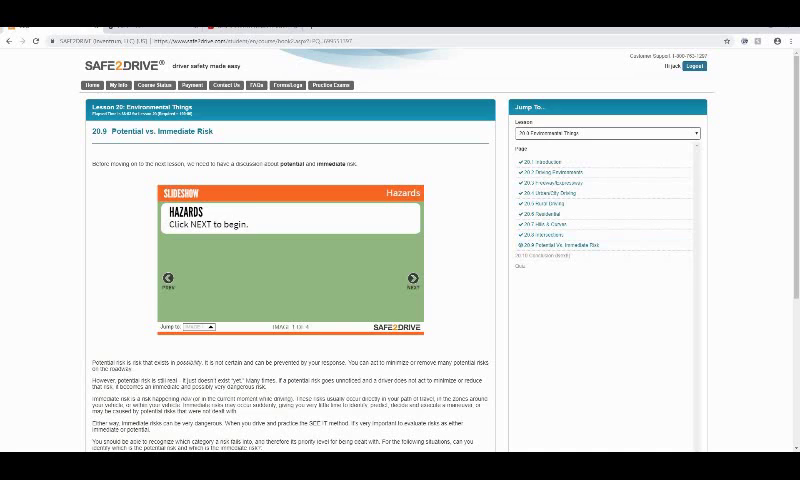
Advance to the second Hazards slide, then jump back to the first from the image list.
{"action": "left_click", "coordinate": [412, 278]}
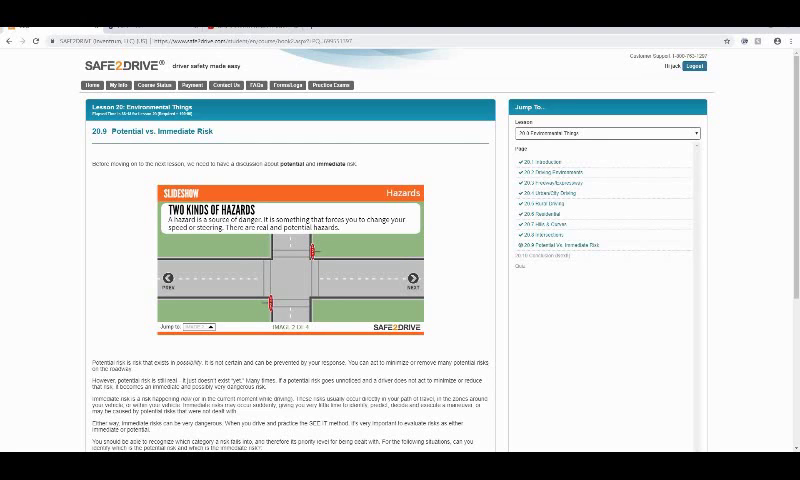
{"action": "left_click", "coordinate": [198, 326]}
{"action": "left_click", "coordinate": [195, 296]}
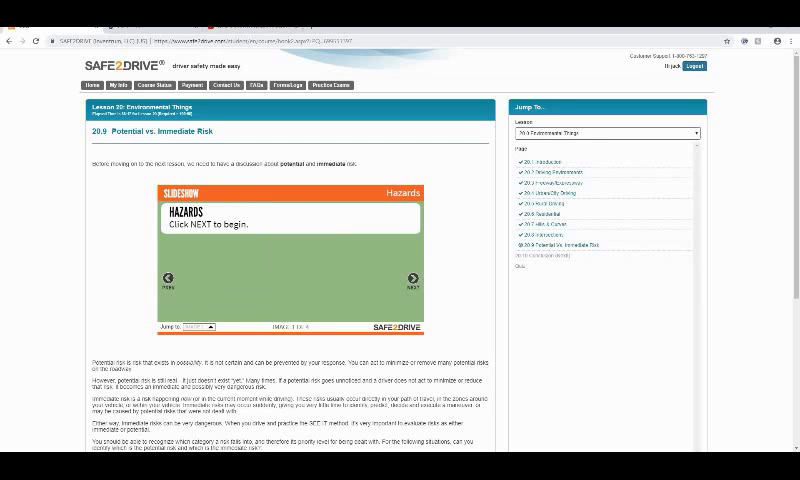
View the Two Kinds, Real and Potential Hazard slides, then continue to 20.10 Conclusion.
{"action": "left_click", "coordinate": [412, 278]}
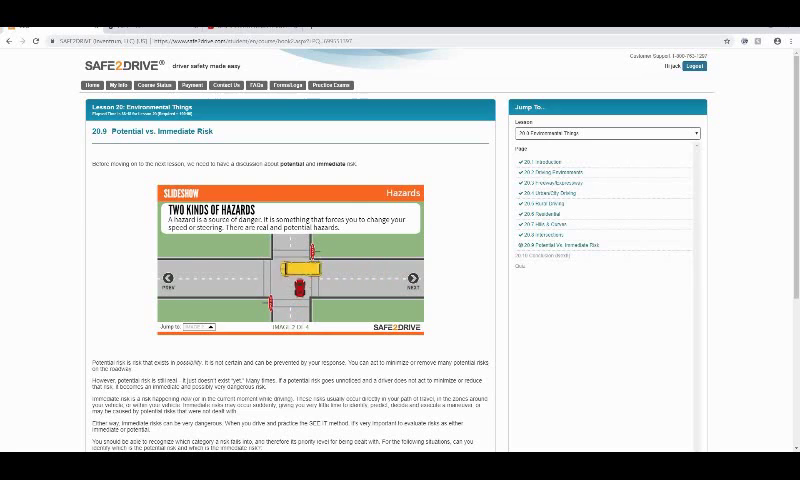
{"action": "left_click", "coordinate": [412, 278]}
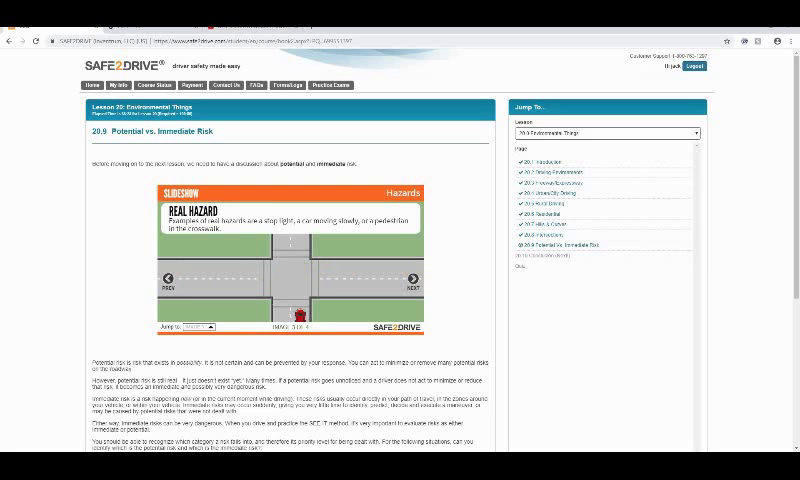
{"action": "left_click", "coordinate": [412, 278]}
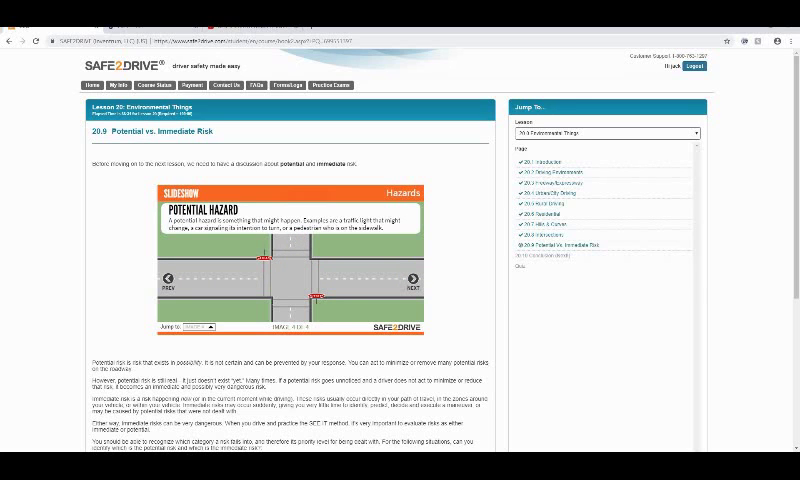
{"action": "left_click", "coordinate": [412, 278]}
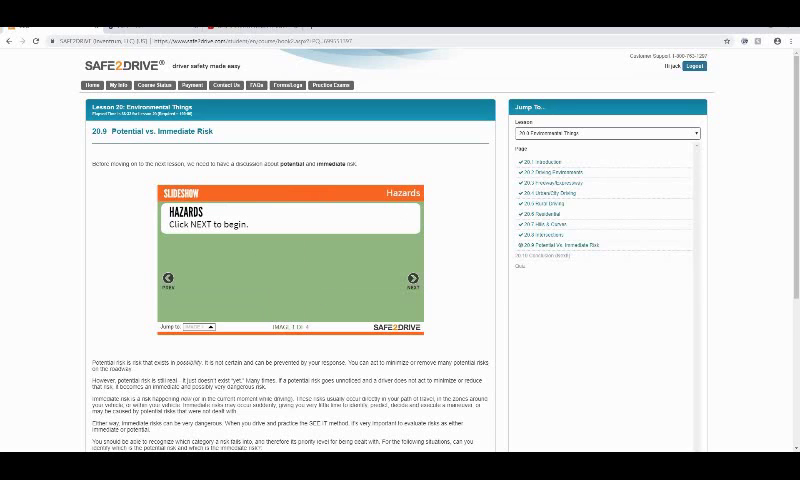
{"action": "scroll", "coordinate": [290, 300], "scroll_direction": "down", "scroll_amount": 1}
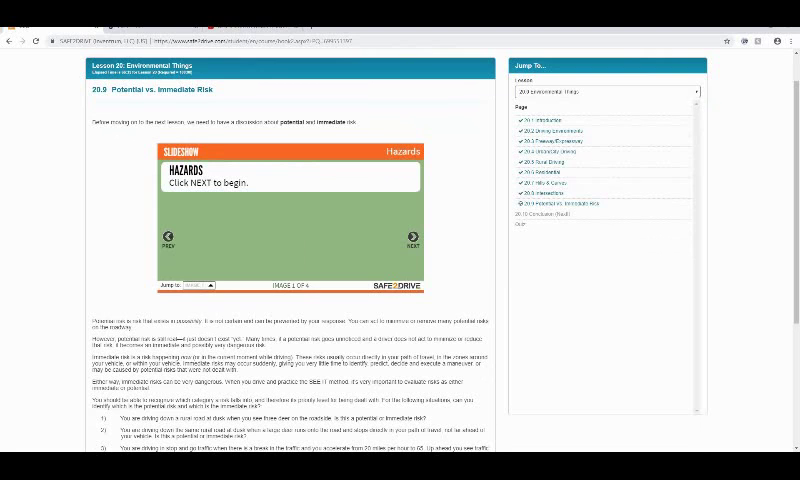
{"action": "scroll", "coordinate": [290, 300], "scroll_direction": "down", "scroll_amount": 4}
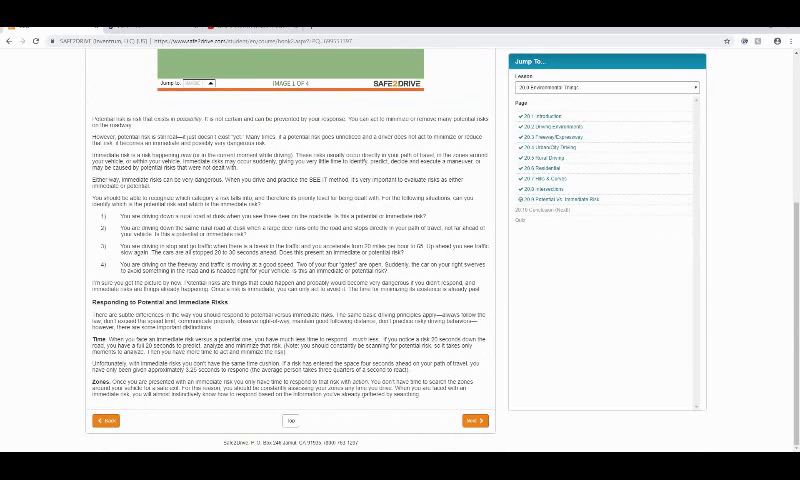
{"action": "left_click", "coordinate": [474, 420]}
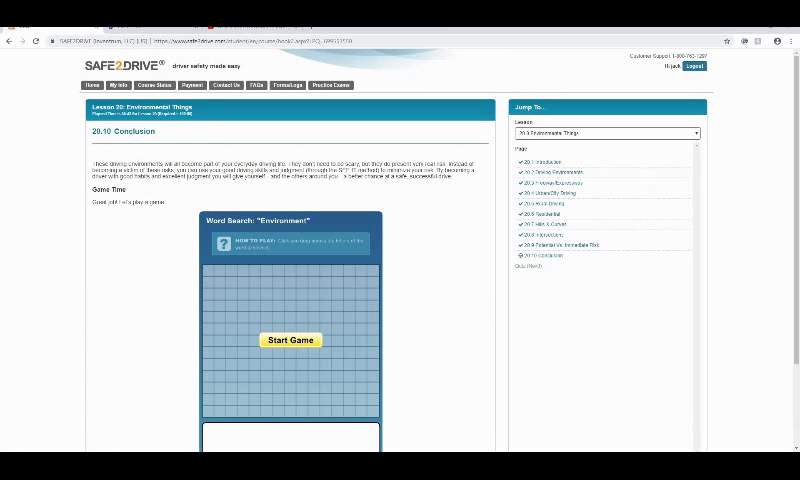
{"action": "scroll", "coordinate": [290, 300], "scroll_direction": "down", "scroll_amount": 3}
Start the Environment Word Search and drag across the grid to try marking two words.
{"action": "left_click", "coordinate": [290, 234]}
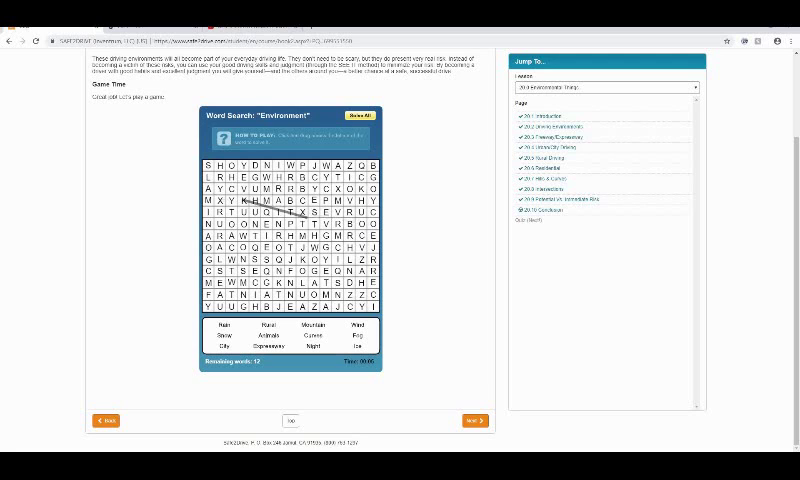
{"action": "left_click_drag", "start_coordinate": [208, 189], "coordinate": [340, 214]}
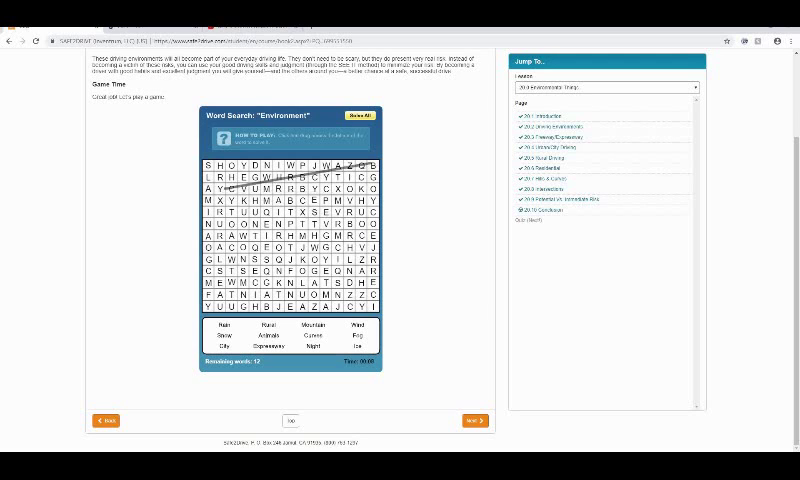
{"action": "left_click_drag", "start_coordinate": [243, 177], "coordinate": [330, 205]}
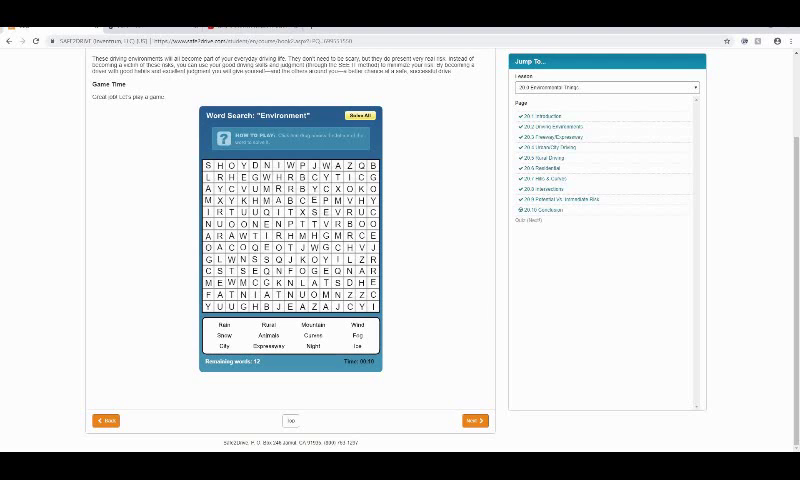